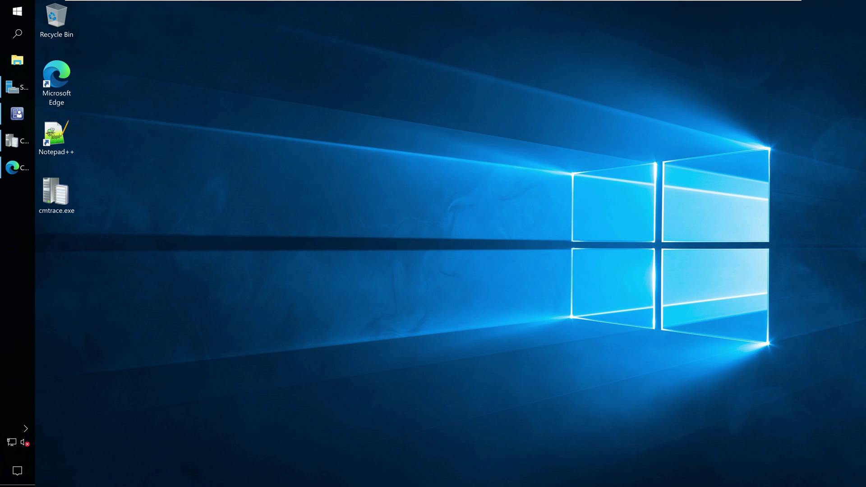
click(17, 114)
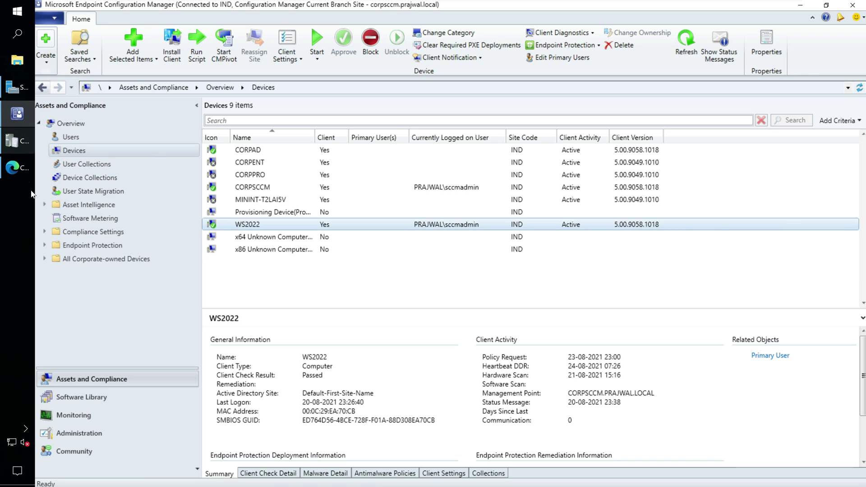
right_click(274, 224)
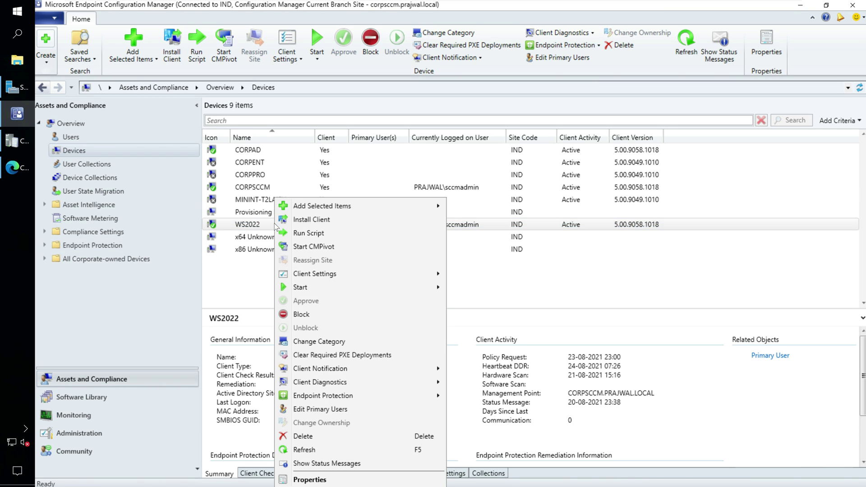
click(319, 480)
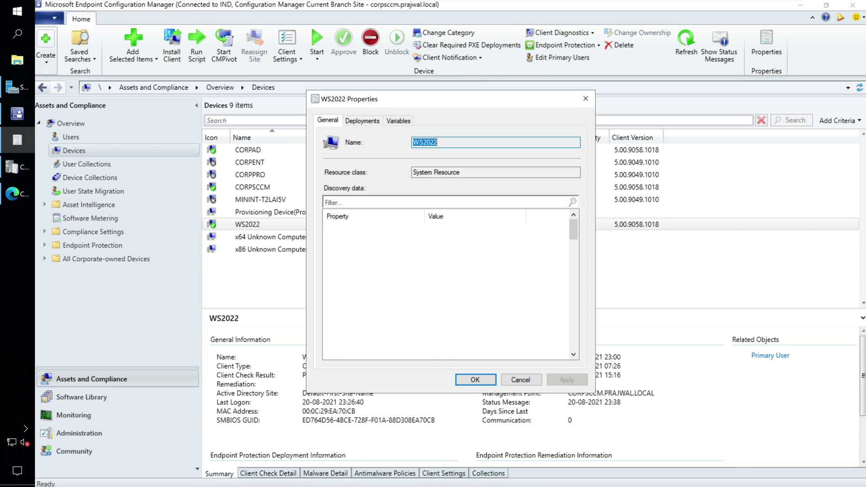
click(434, 326)
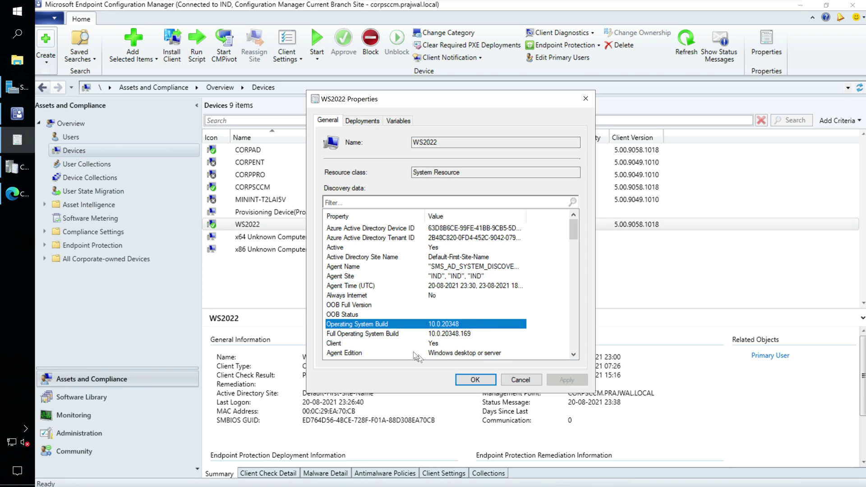
click(396, 336)
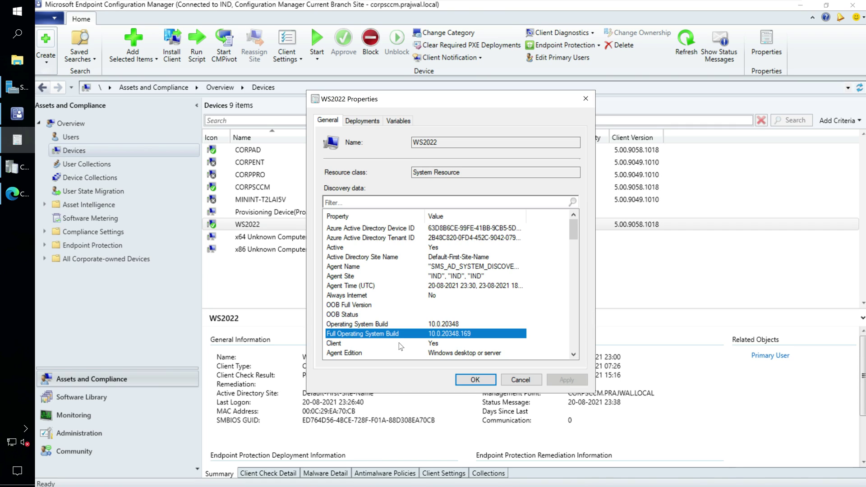
click(473, 380)
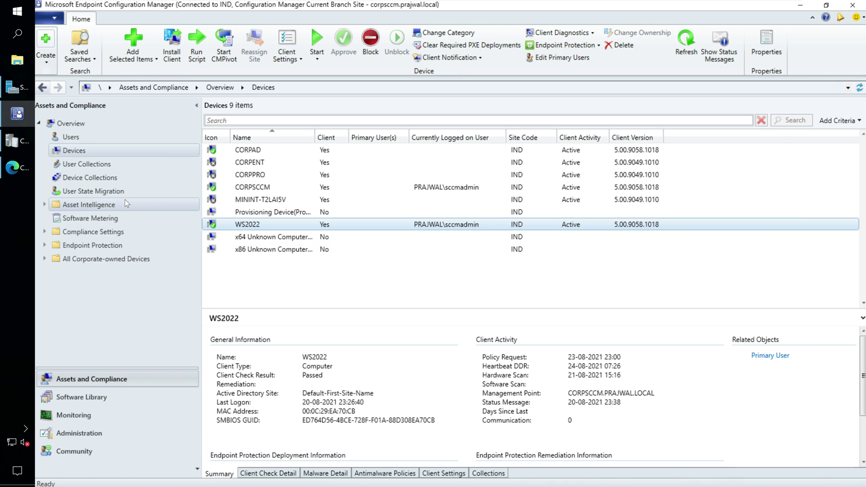
Start creating a new device collection from the Device Collections list
click(105, 177)
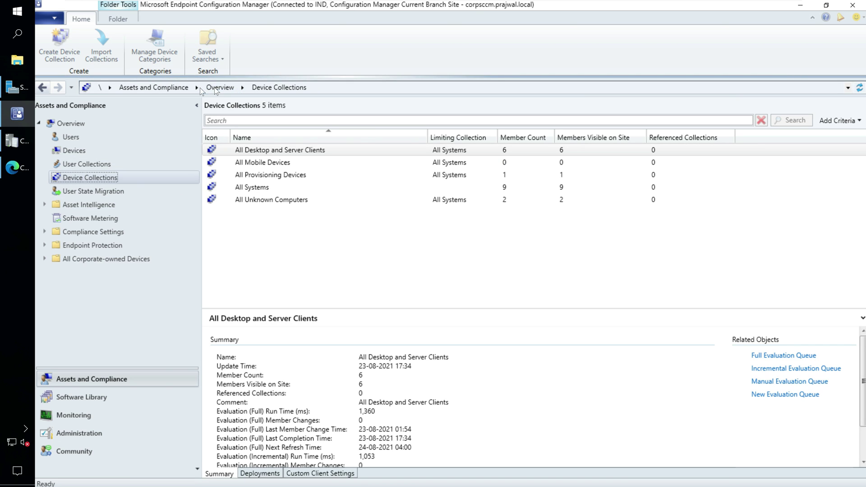
right_click(174, 178)
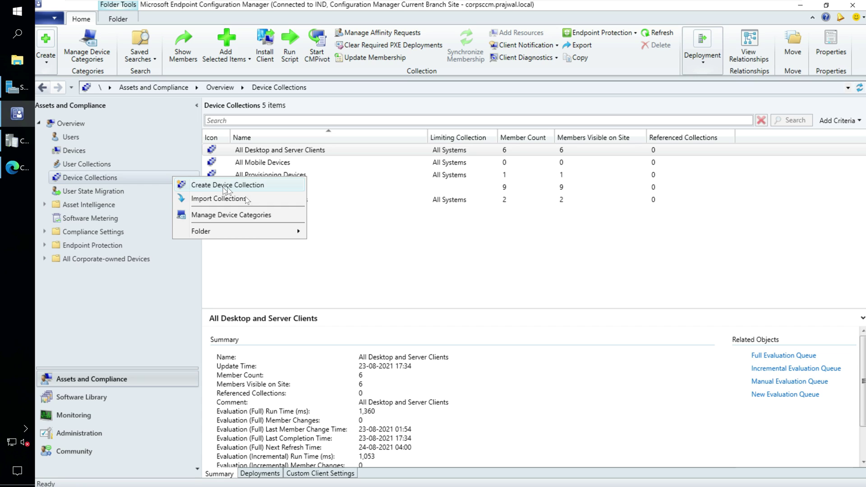
click(225, 186)
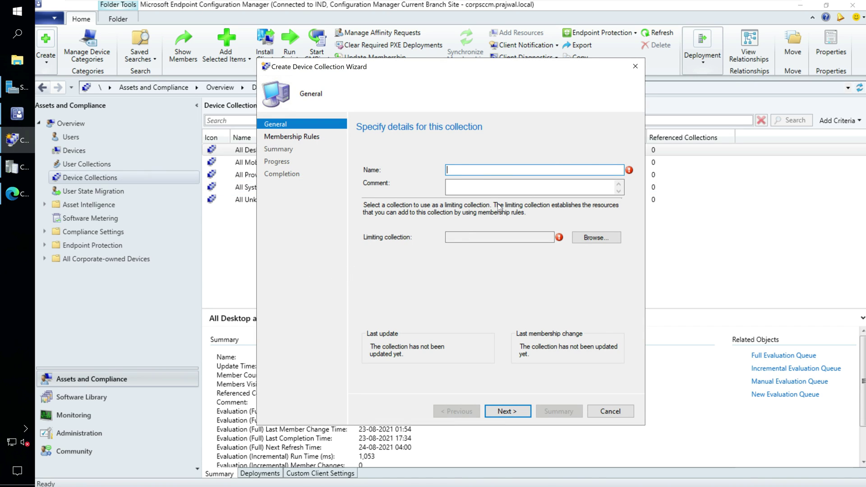
text(Windows Ser)
text(ver 2022)
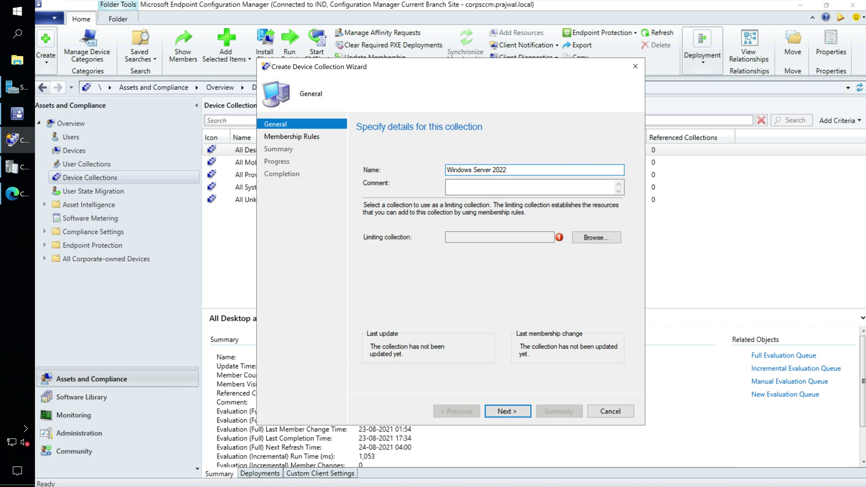
Name the collection Windows Server 2022 and limit it to All Systems
key(Tab)
key(Tab)
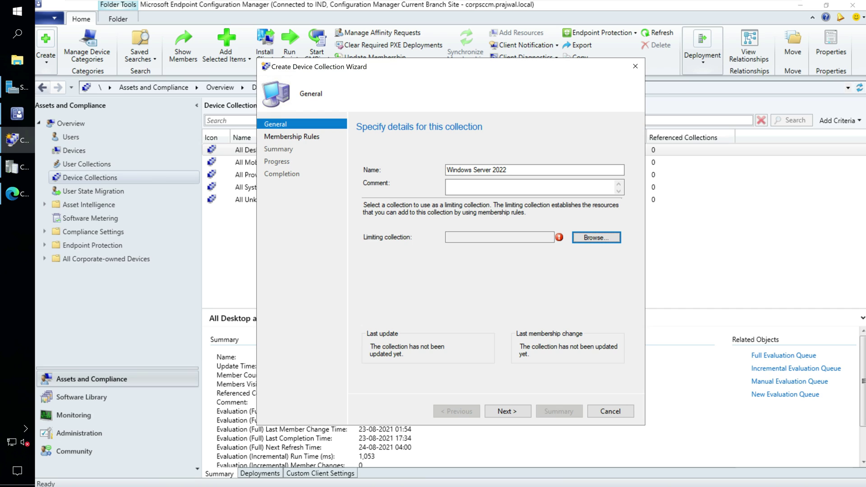
key(shift+Tab)
key(shift+Tab)
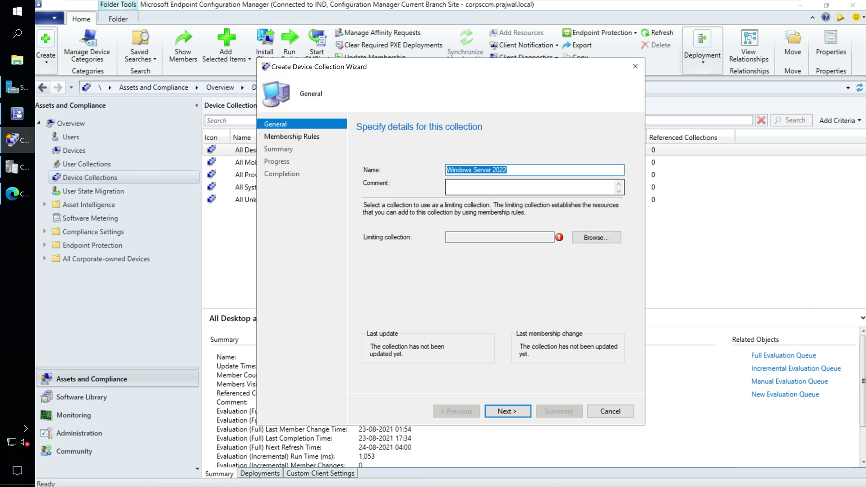
key(Tab)
click(589, 238)
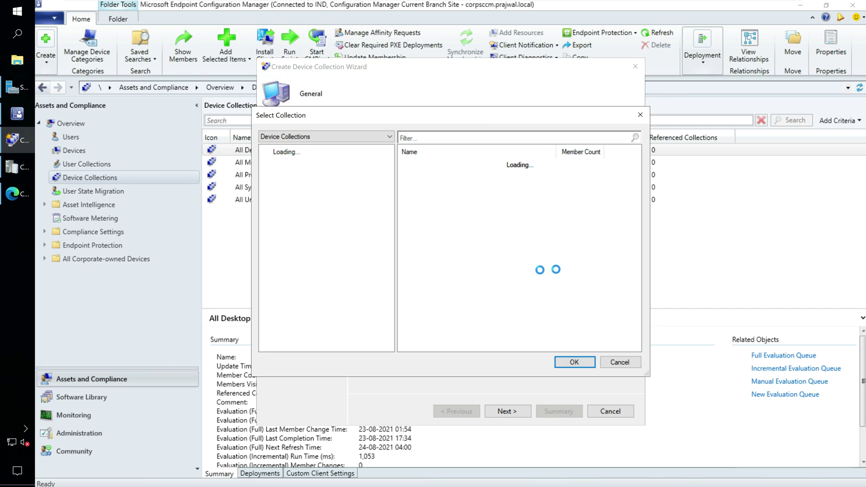
click(434, 193)
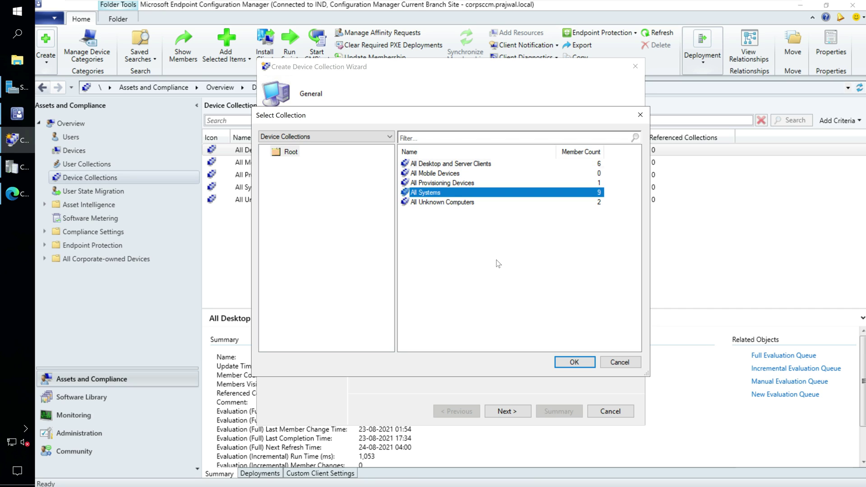
click(569, 360)
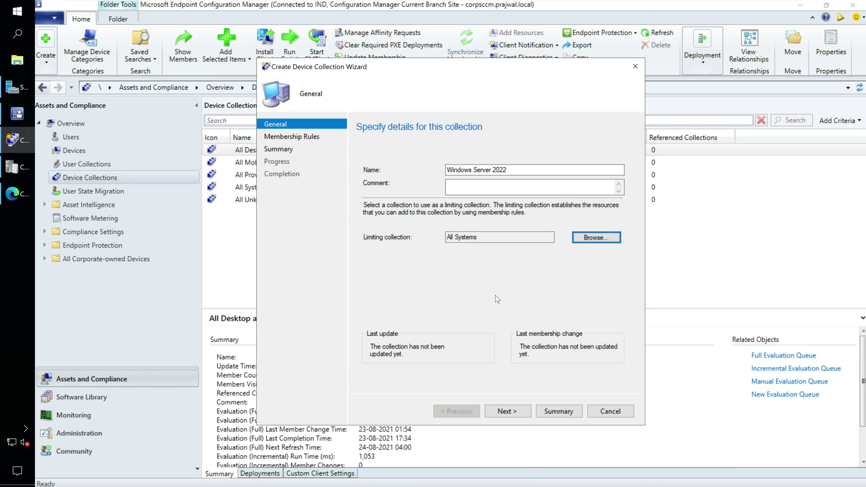
drag(498, 240, 421, 242)
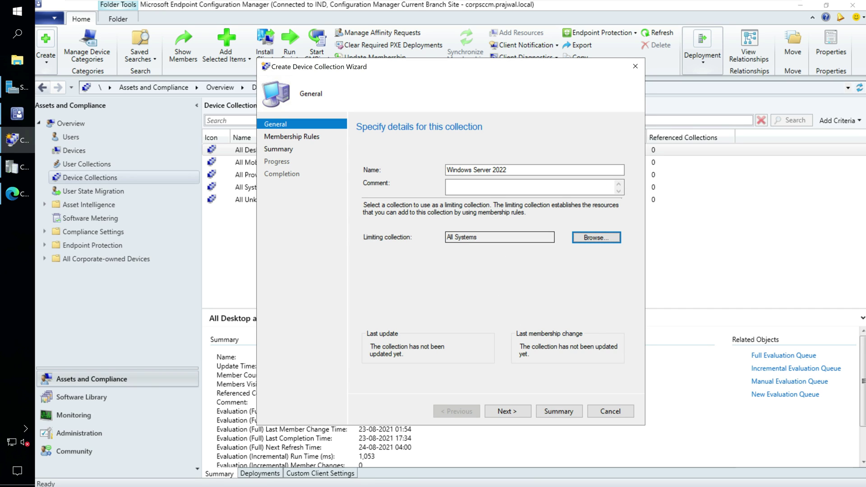
Add a query-based membership rule and open its query statement
click(506, 411)
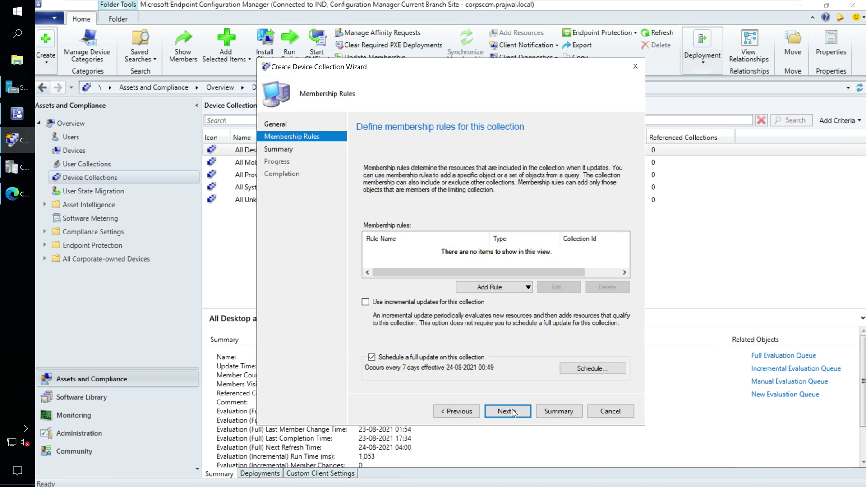
click(528, 287)
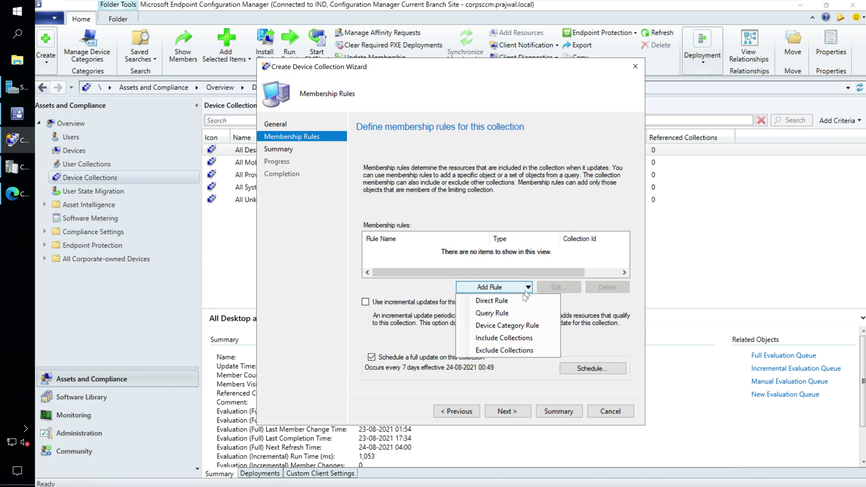
click(510, 314)
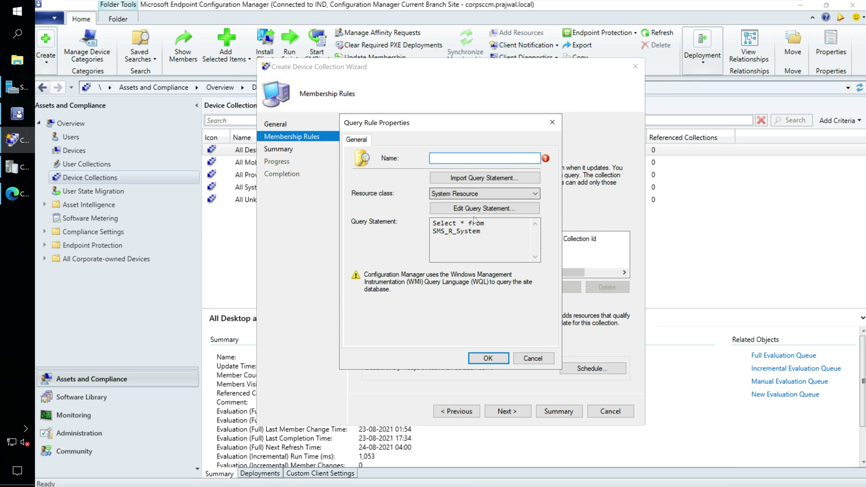
text(WS20)
text(22)
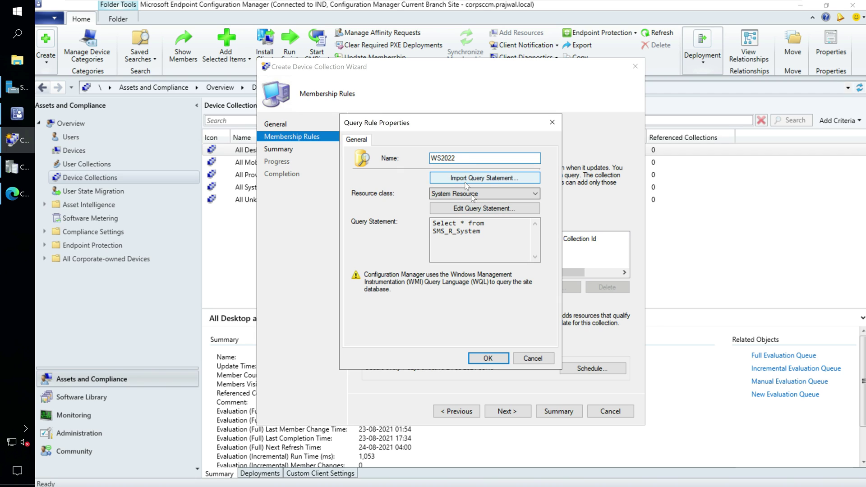
click(468, 211)
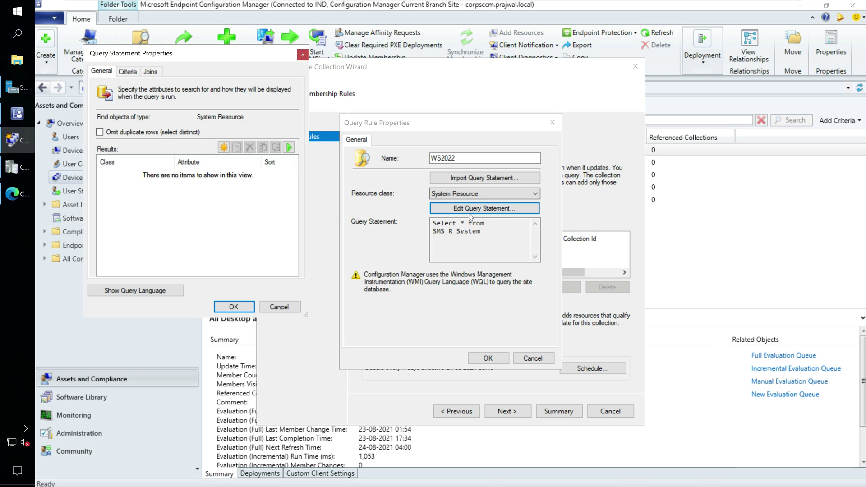
Show the query as raw WQL and delete the default statement
drag(229, 57, 306, 70)
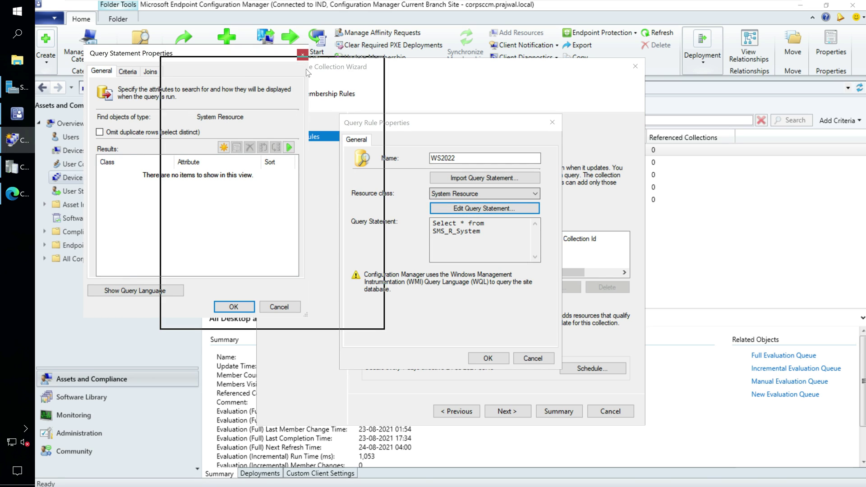
click(205, 84)
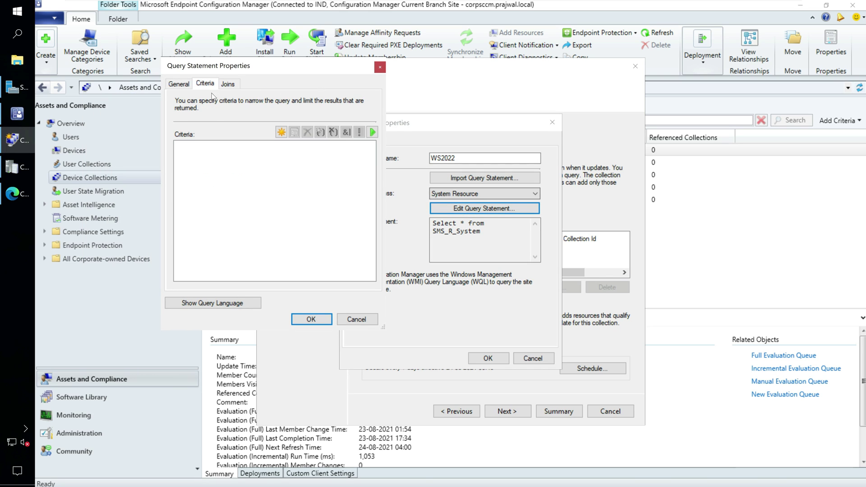
click(221, 301)
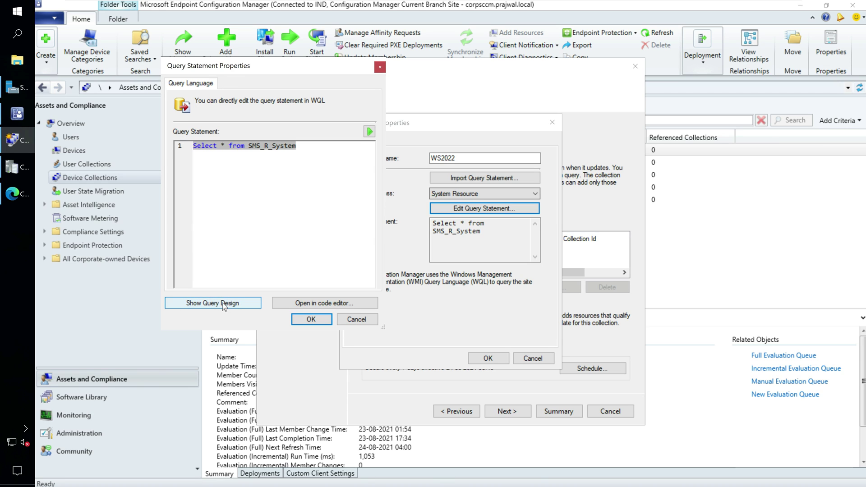
key(ctrl+a)
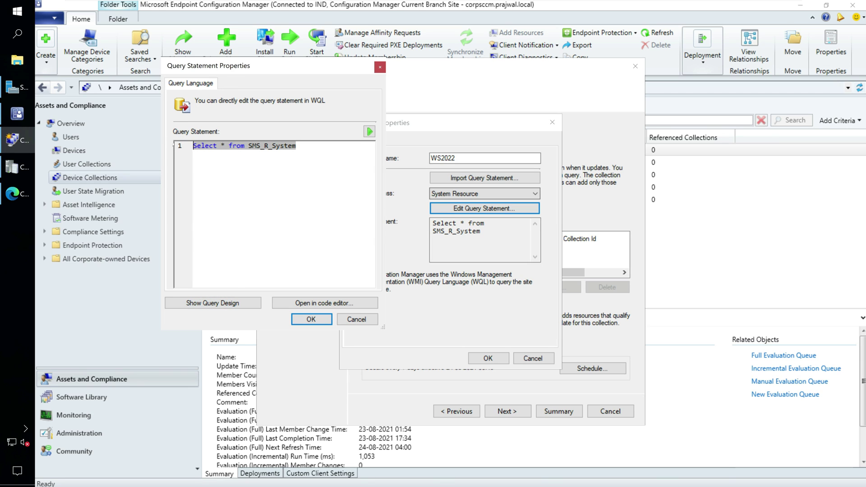
key(Delete)
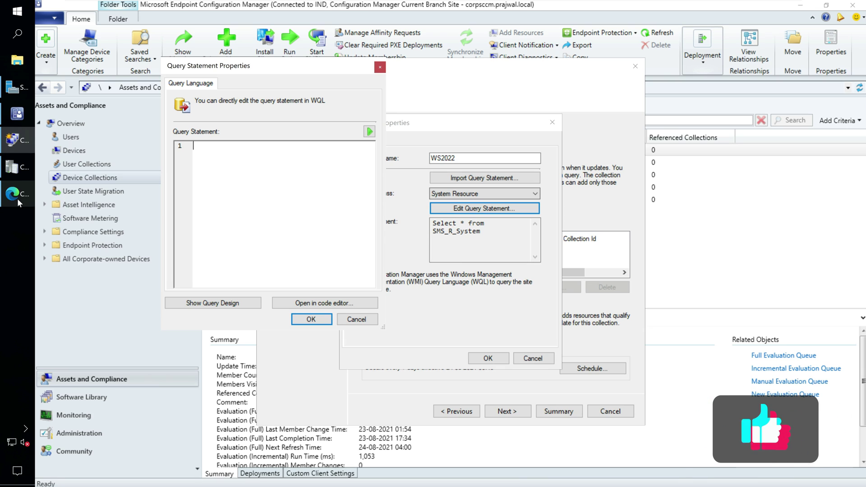
Paste the blog's Windows Server 2022 query (OS version 10.0.20348) into the statement
click(17, 199)
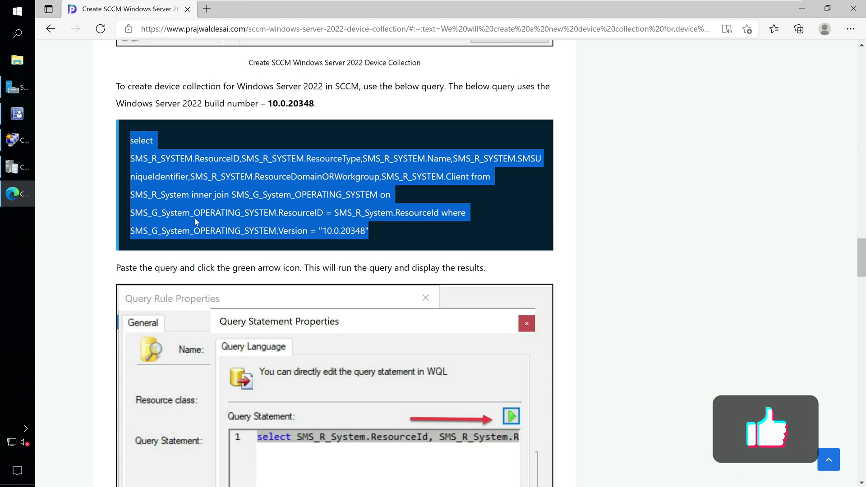
right_click(214, 180)
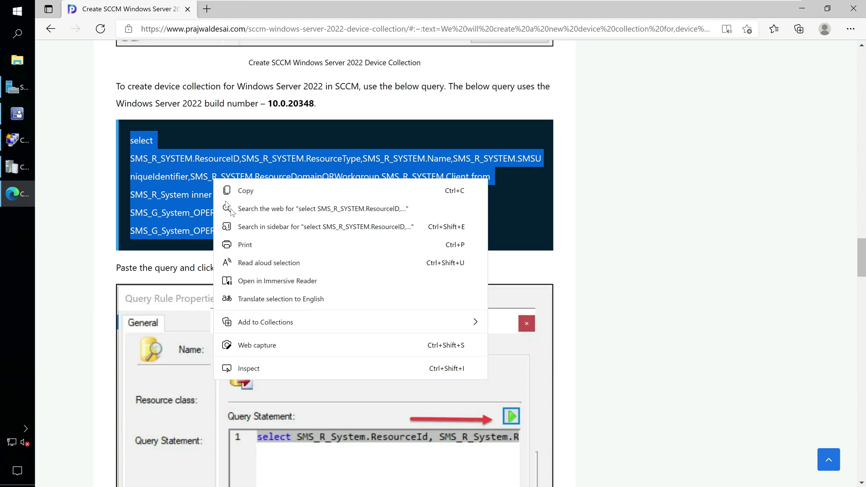
click(249, 192)
click(801, 9)
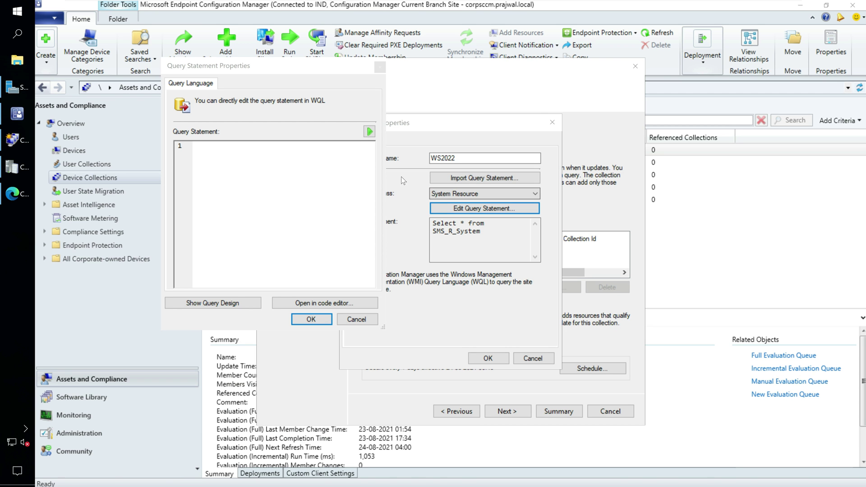
right_click(294, 171)
click(318, 232)
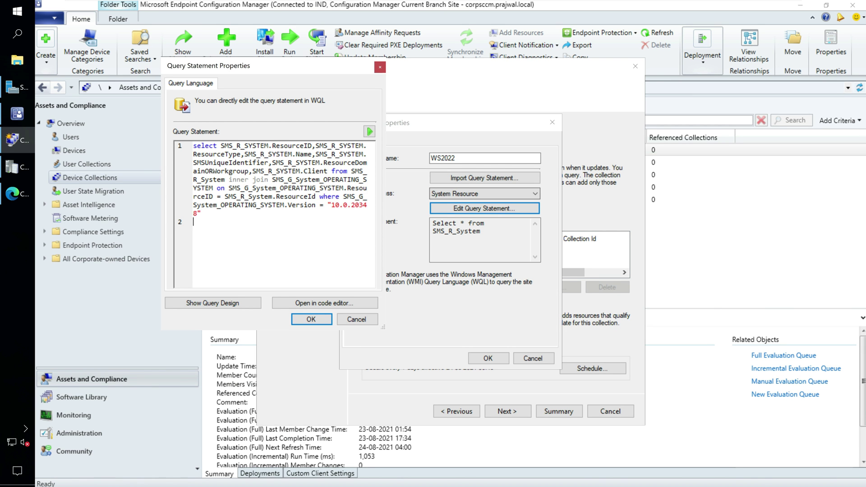
key(BackSpace)
Run the query preview, check the single WS2022 result, and close the preview
click(370, 133)
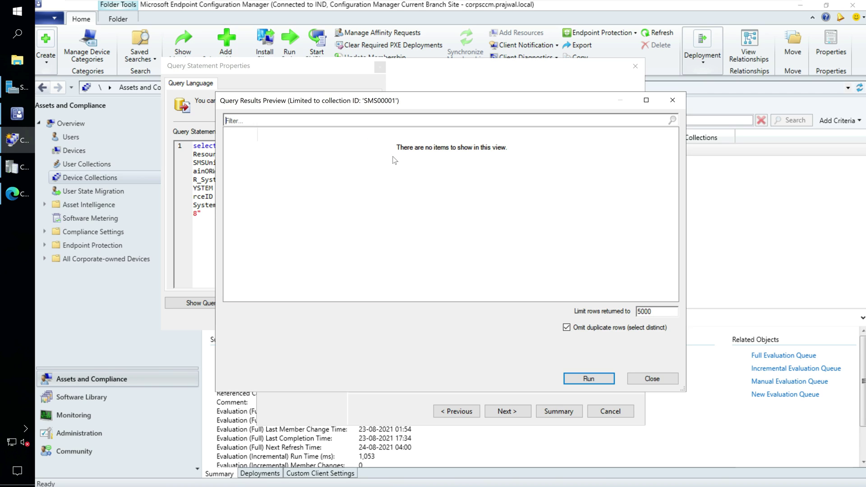
click(595, 380)
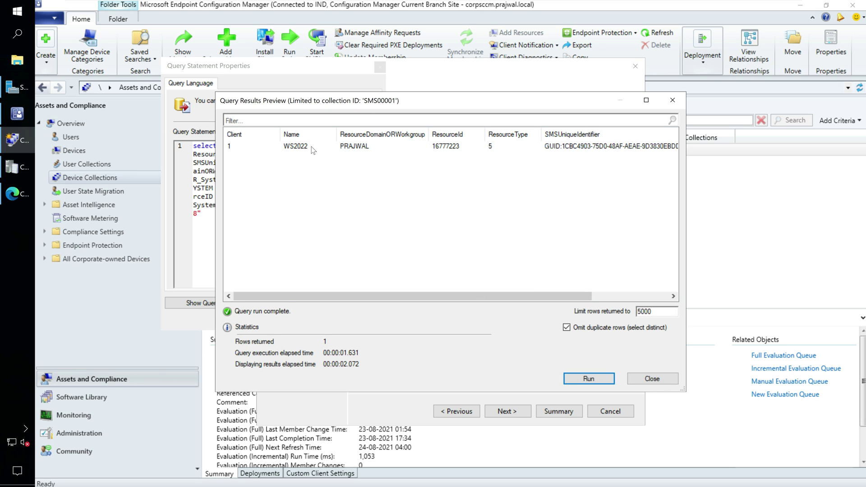
click(375, 149)
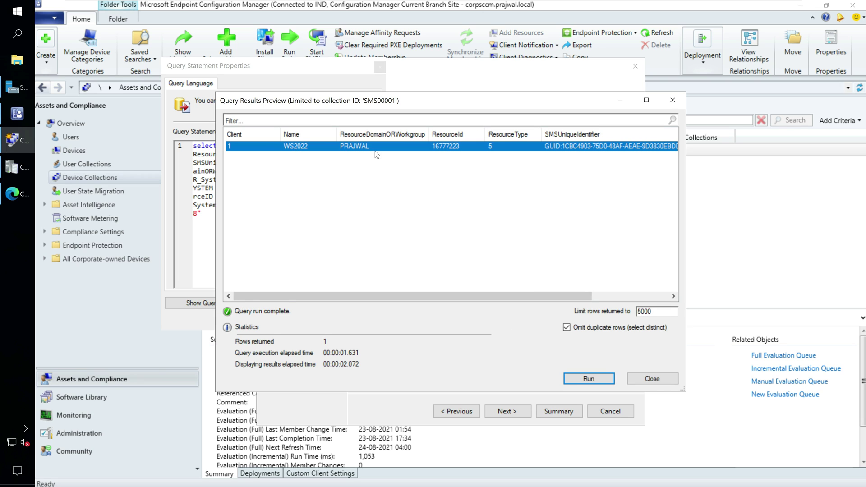
click(651, 381)
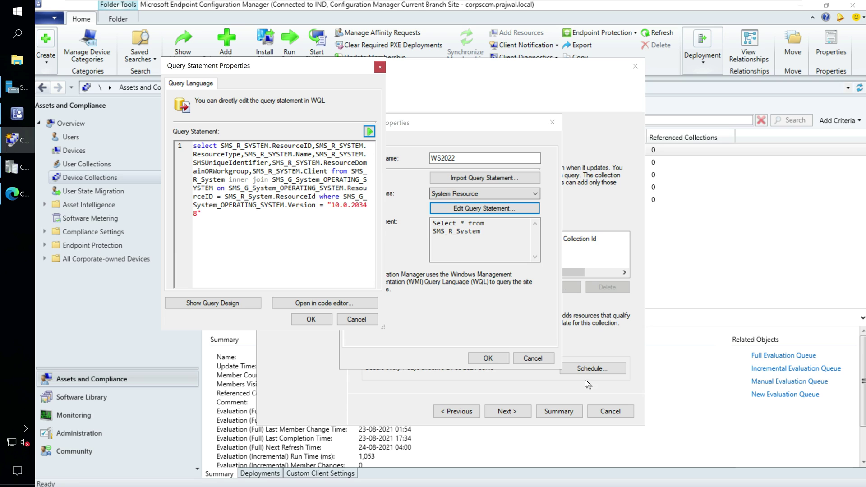
Save the WS2022 query rule and complete the wizard to create the collection
click(312, 322)
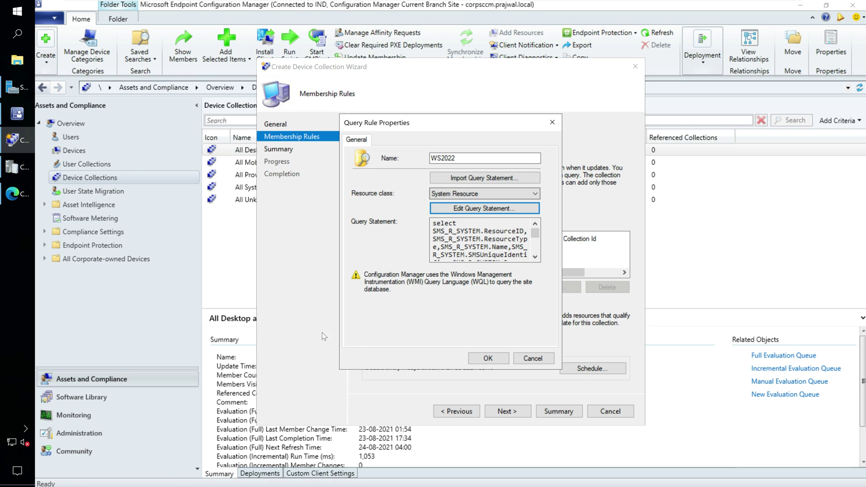
click(498, 359)
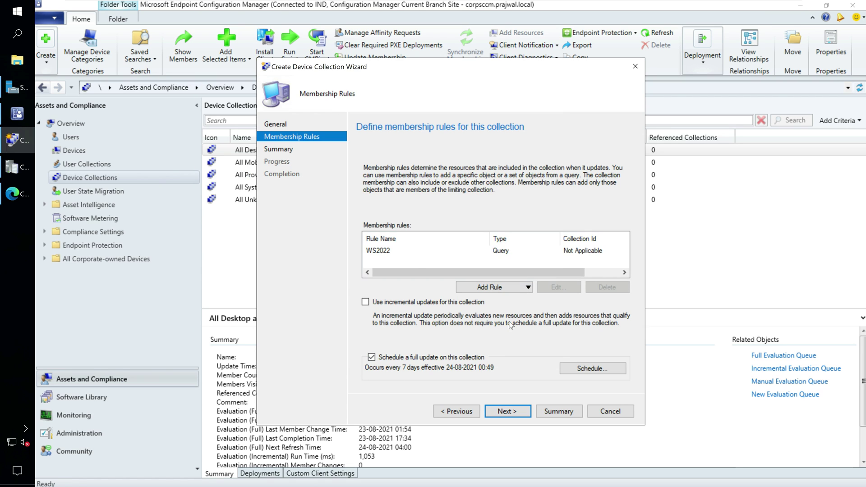
click(522, 412)
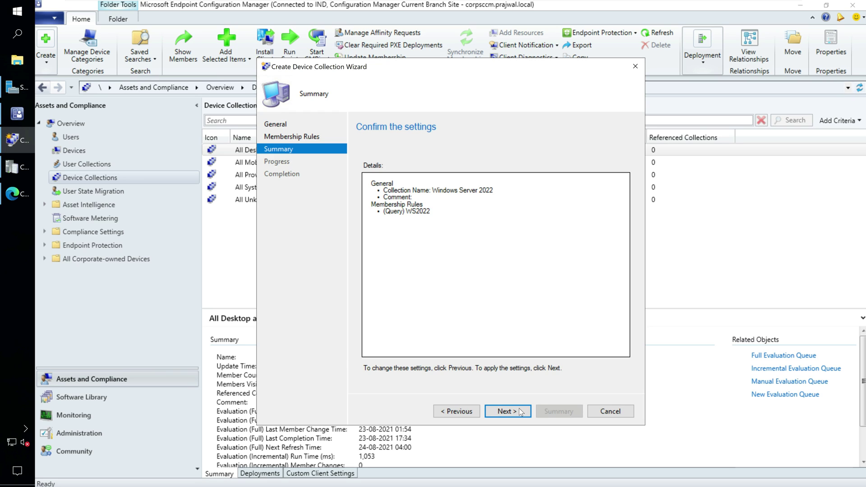
click(521, 411)
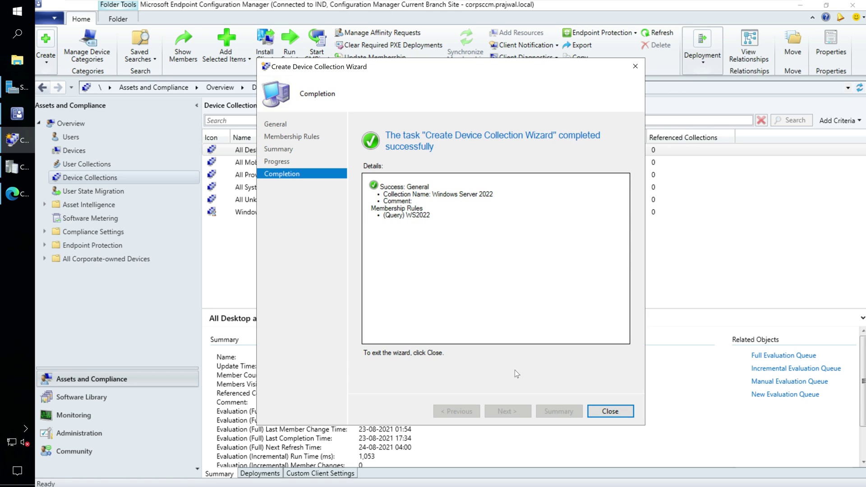
click(606, 411)
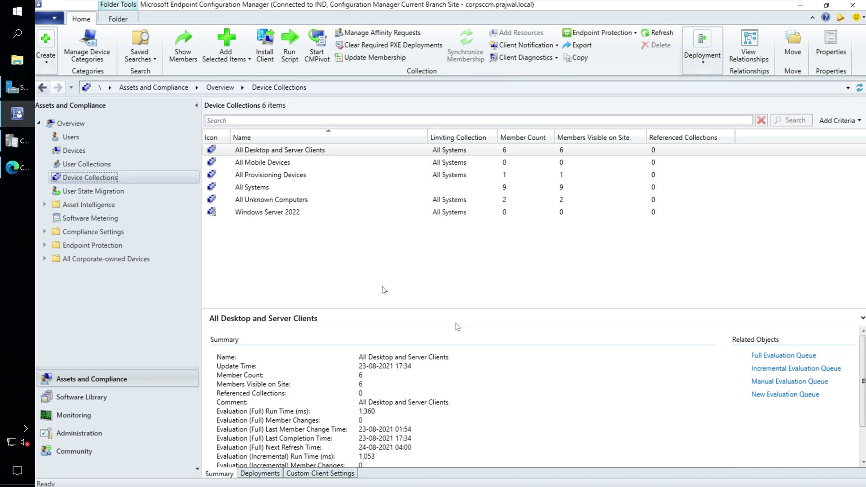
Set the collection's full-update schedule to recur every 1 day and save its properties
right_click(291, 214)
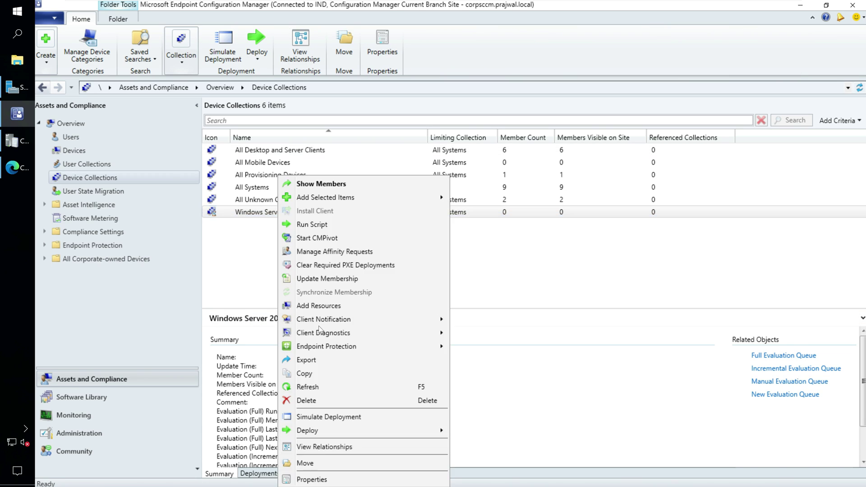
click(320, 477)
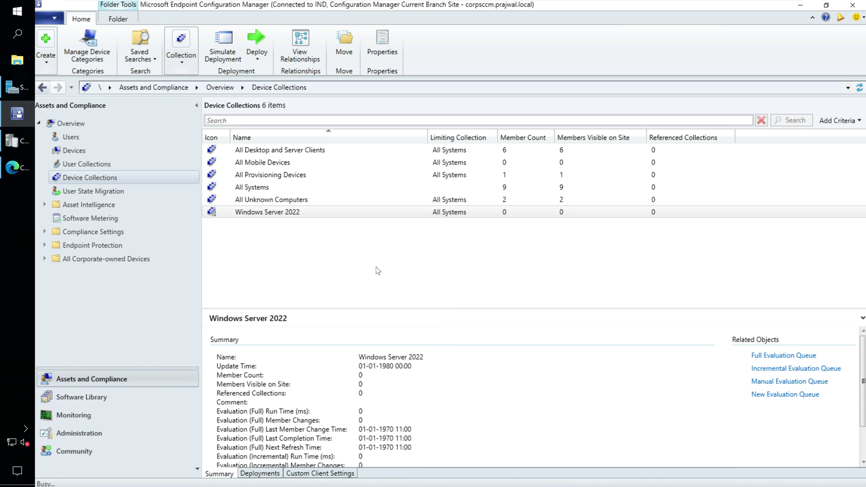
click(376, 132)
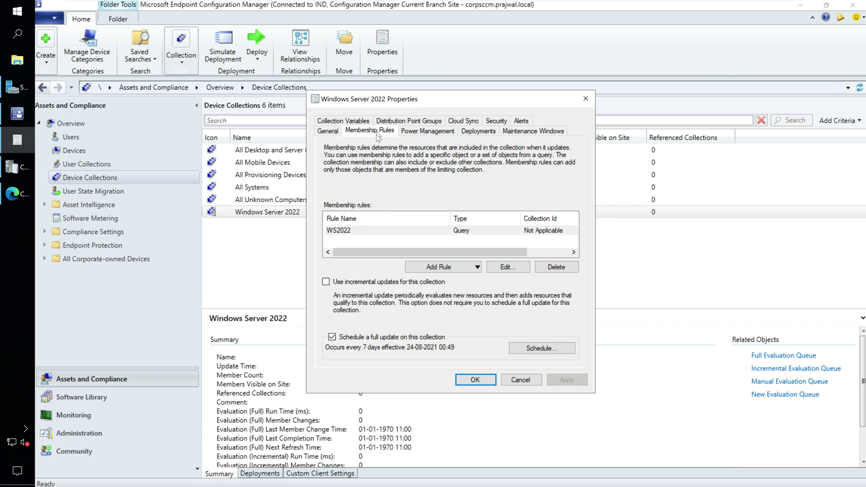
click(401, 233)
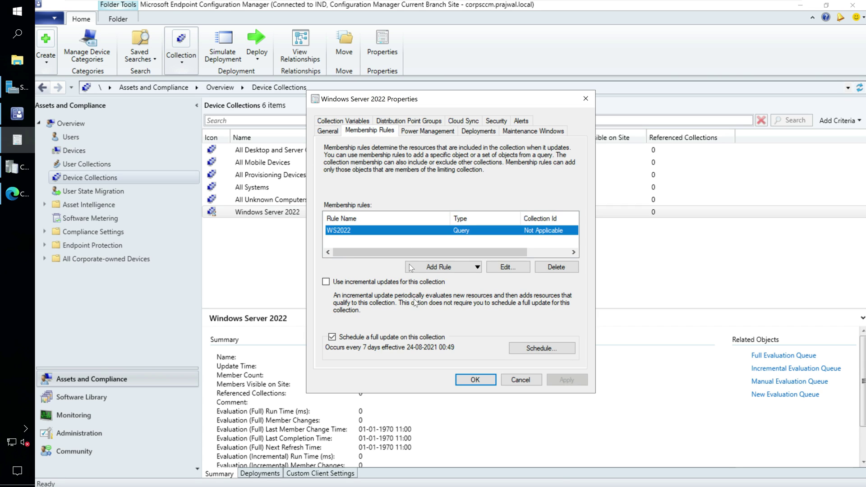
click(531, 350)
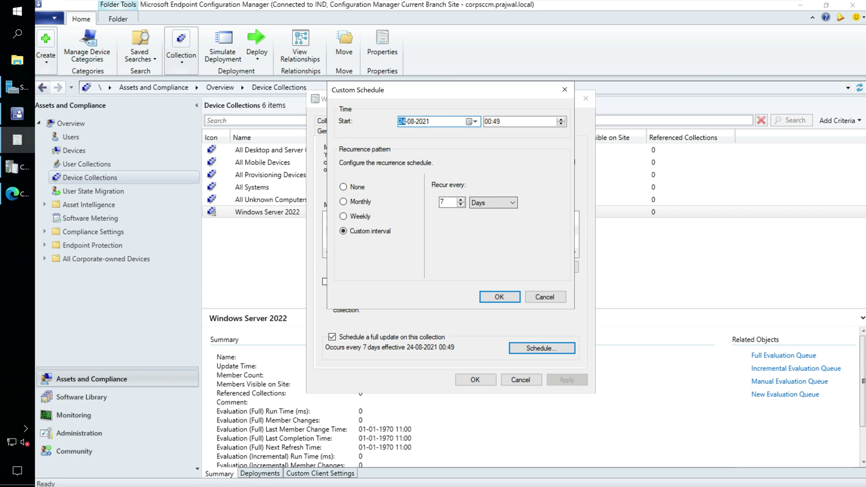
click(459, 206)
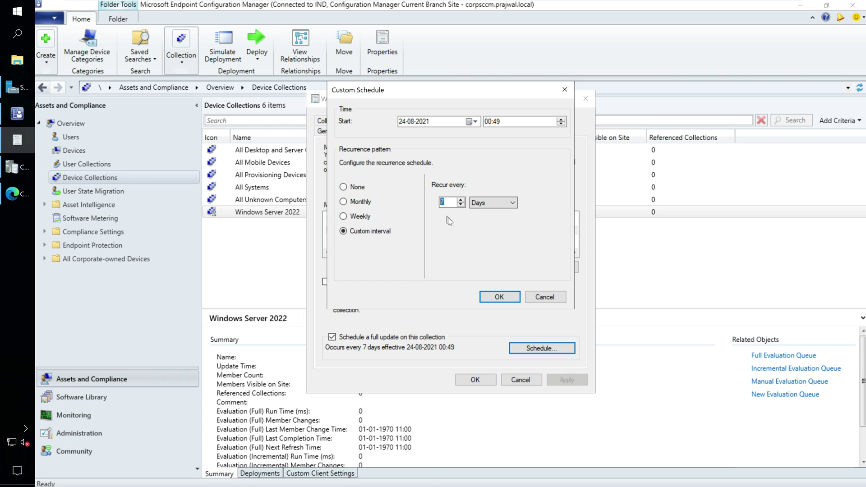
click(494, 296)
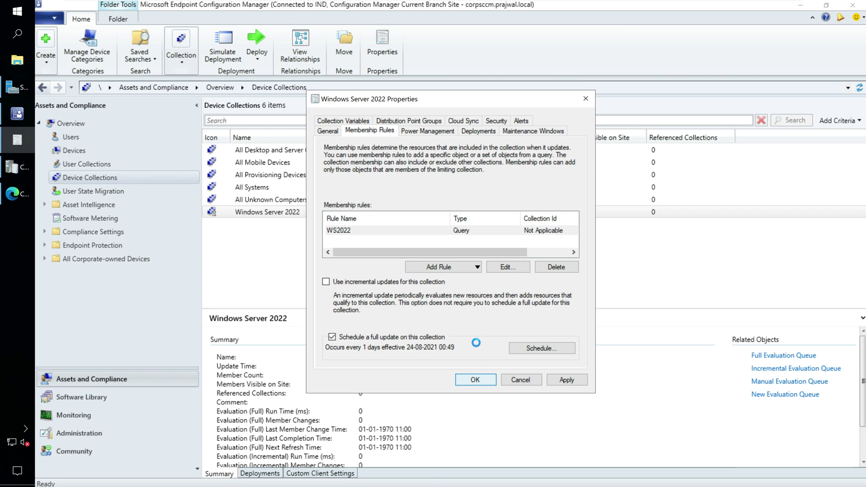
click(474, 380)
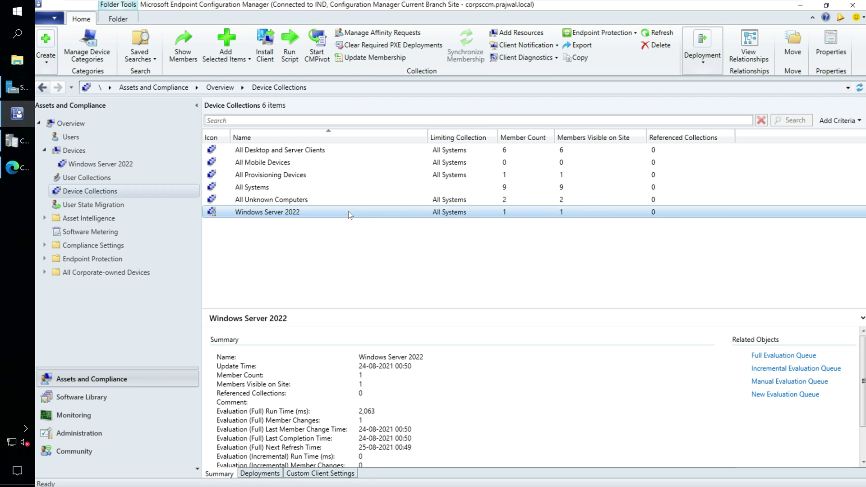
List the Windows Server 2022 collection's members and select the WS2022 device
right_click(348, 212)
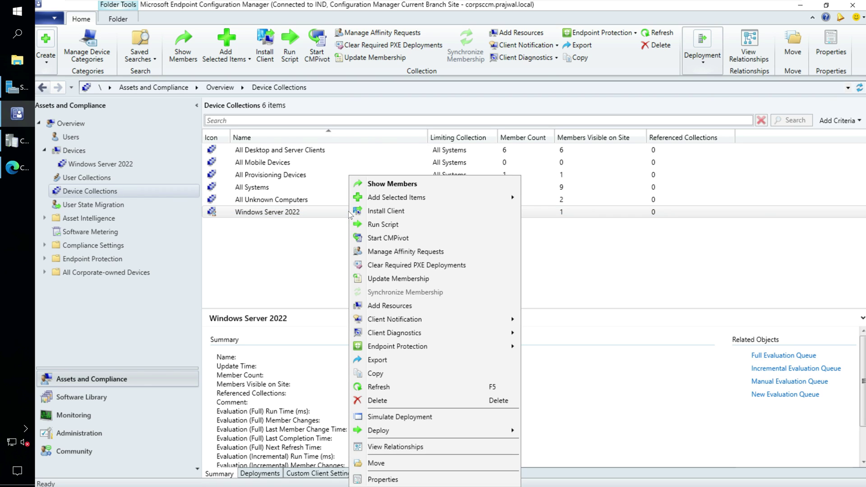
click(393, 187)
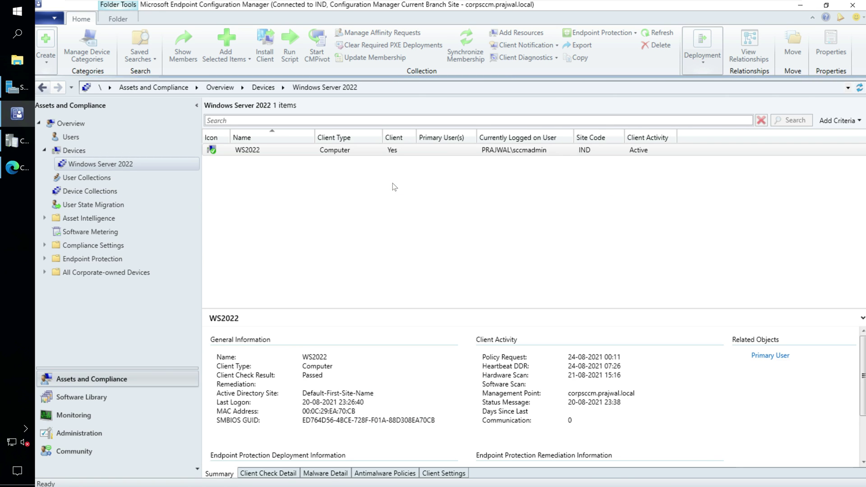
click(316, 150)
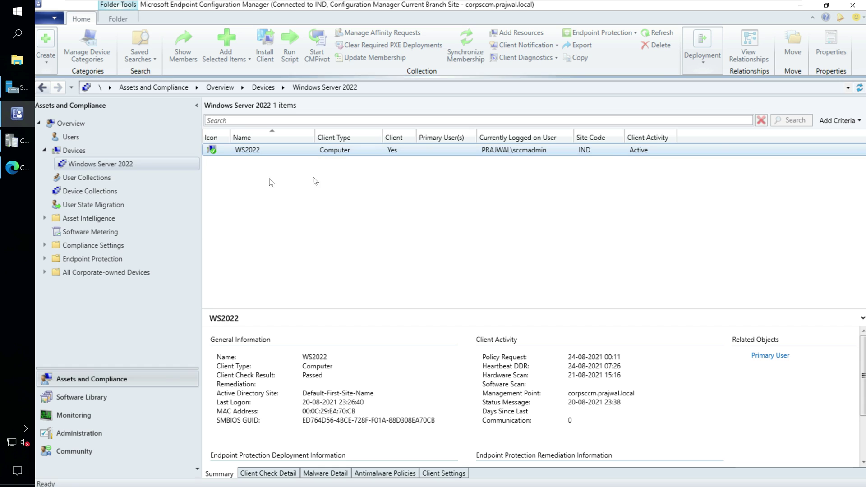